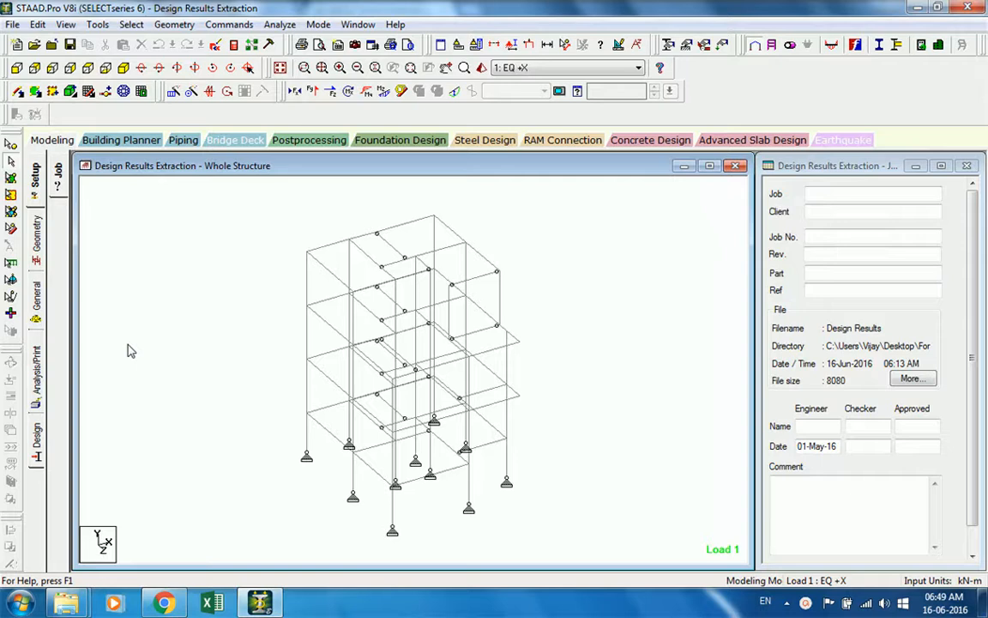
Review the START CONCRETE DESIGN list, checking members assigned to DESIGN BEAM and DESIGN COLUMN
click(37, 433)
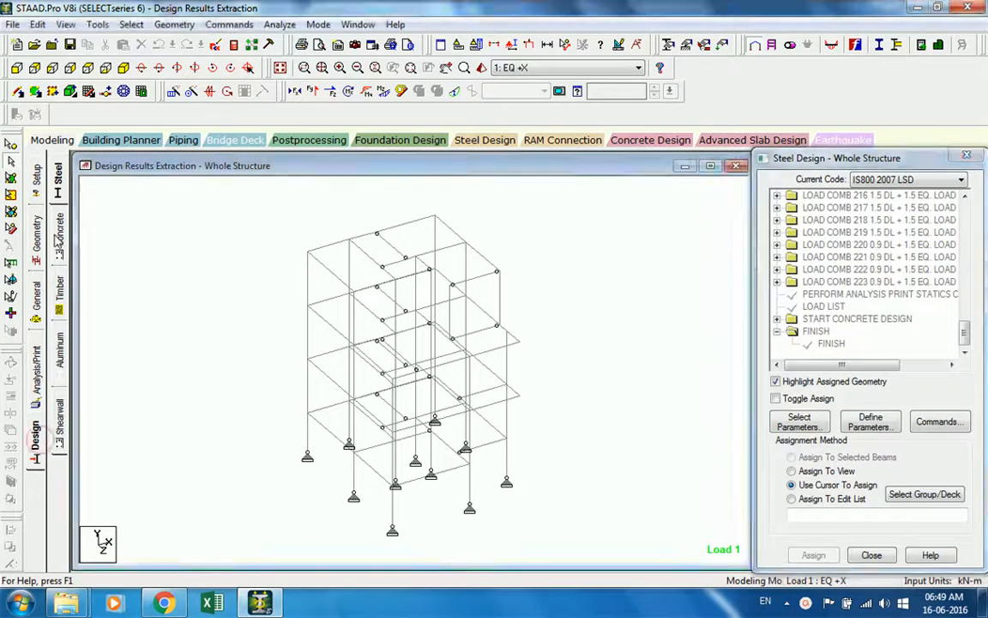
click(58, 227)
click(776, 331)
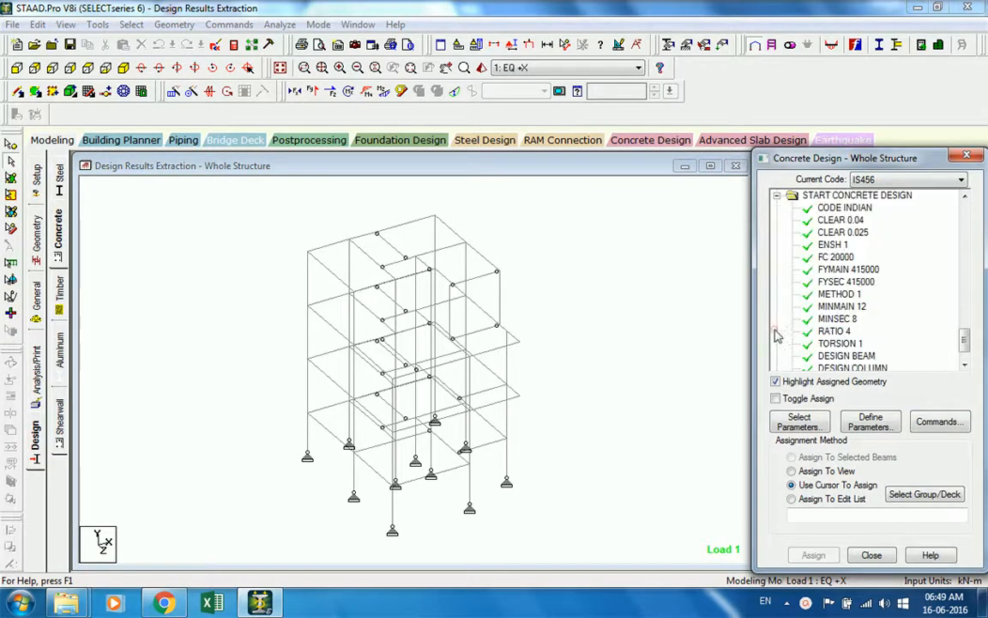
click(846, 355)
scroll(839, 343, down, 3)
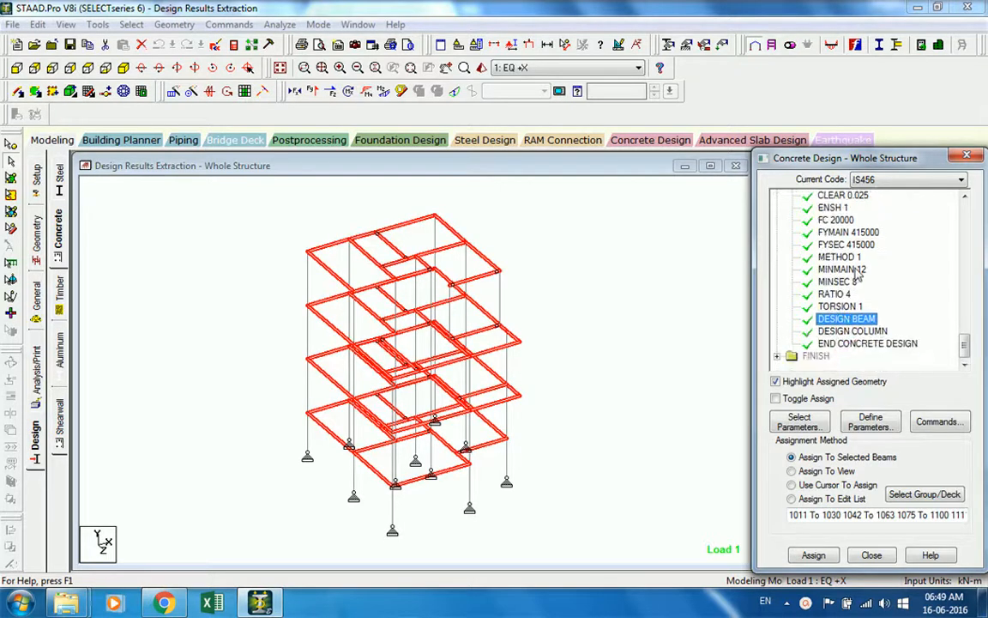
click(852, 330)
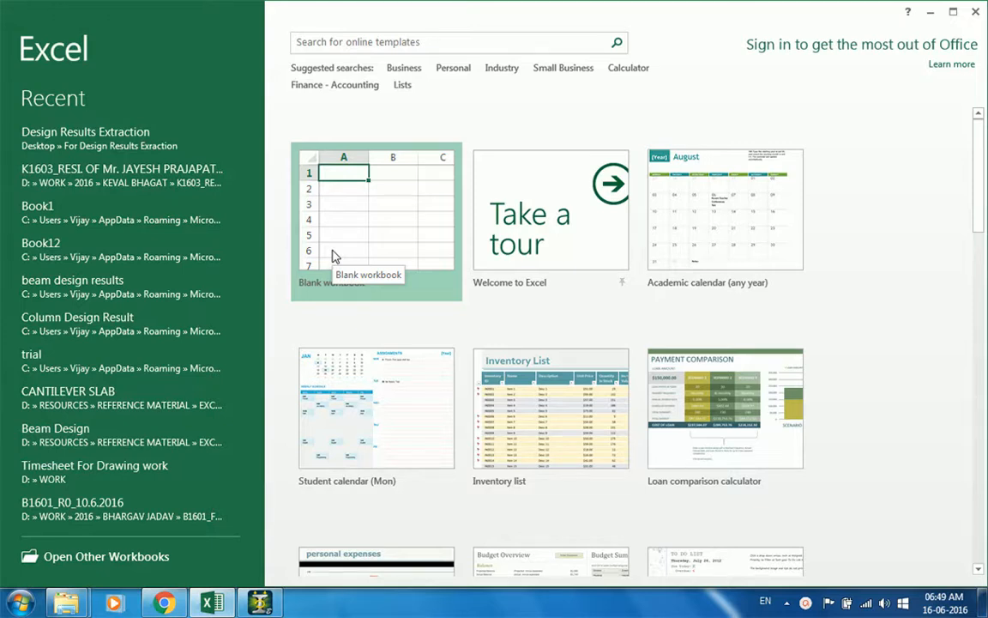
Load the Design Results Extraction .anl output file into a new blank workbook
click(335, 256)
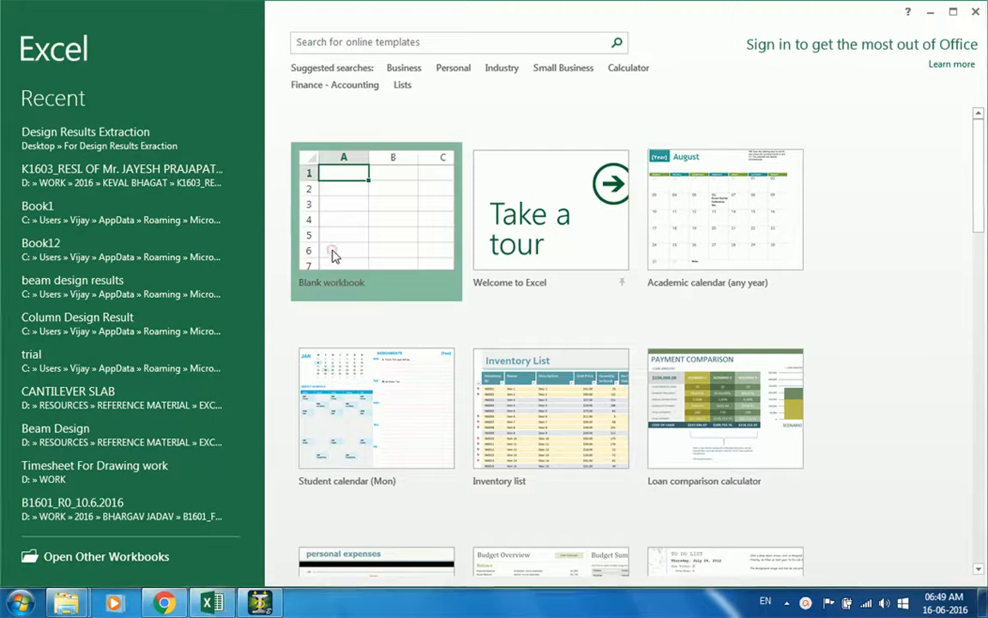
click(66, 603)
click(88, 528)
click(209, 122)
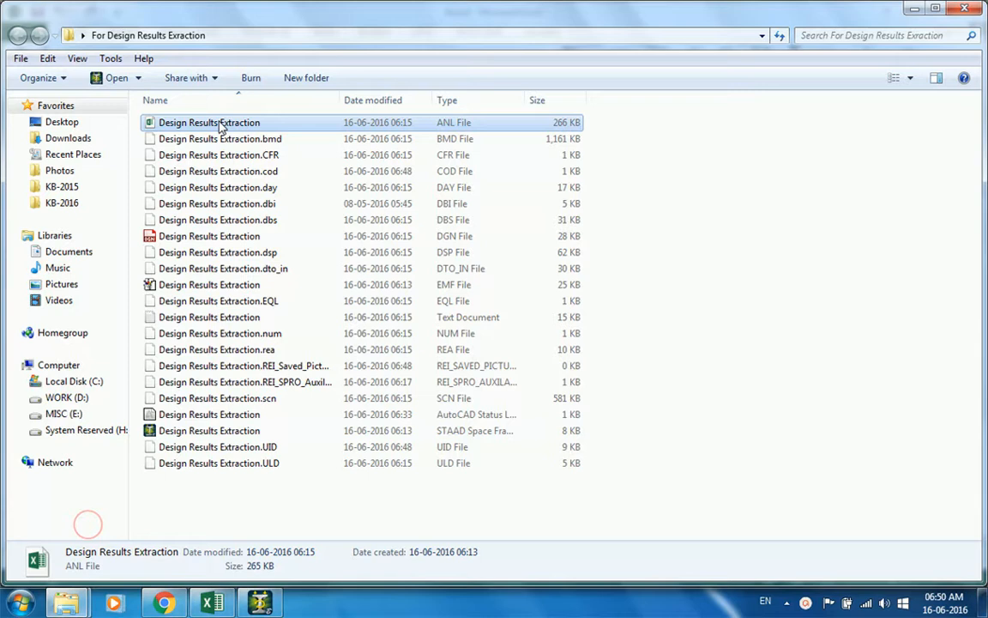
mouse_move(210, 122)
mouse_down()
mouse_move(235, 219)
mouse_move(211, 603)
mouse_move(213, 373)
mouse_up()
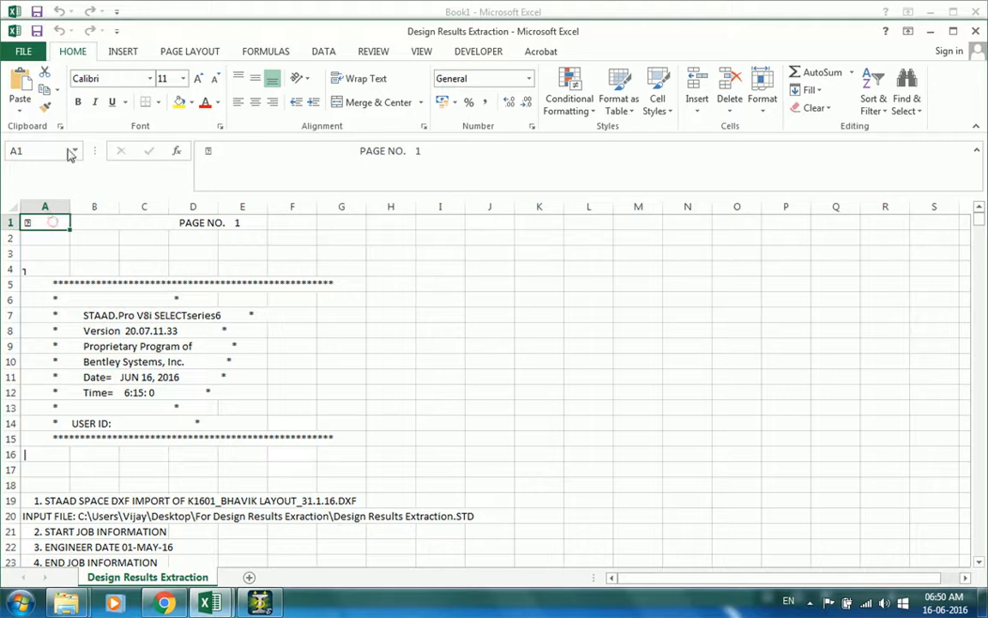
Run the BDR beam design results add-in from the Formulas ribbon
click(265, 52)
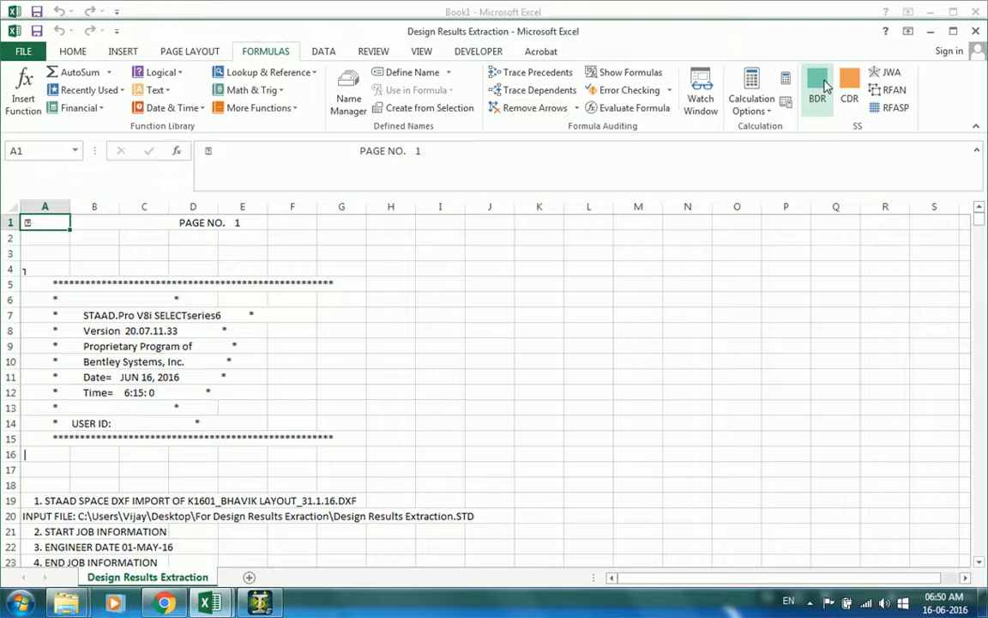
click(818, 86)
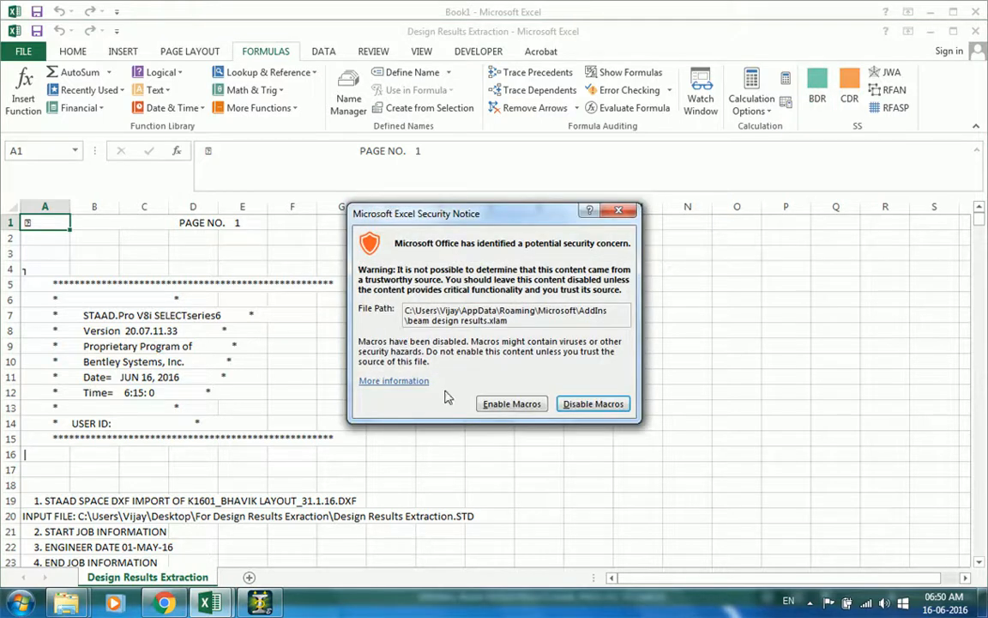
Enable macros so BDR generates the Beam Design Result sheet
click(511, 403)
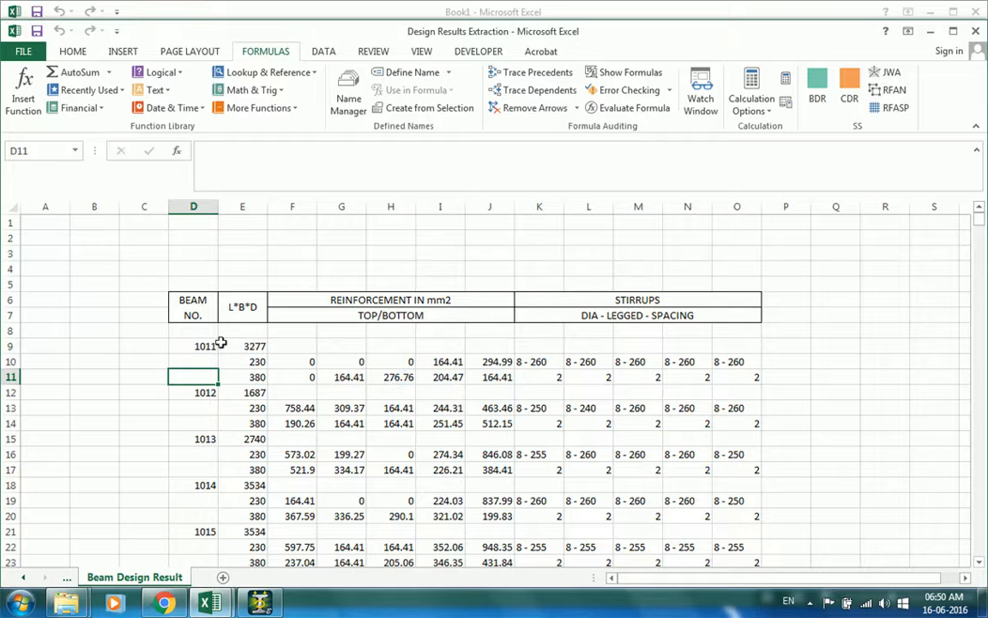
click(197, 346)
click(247, 346)
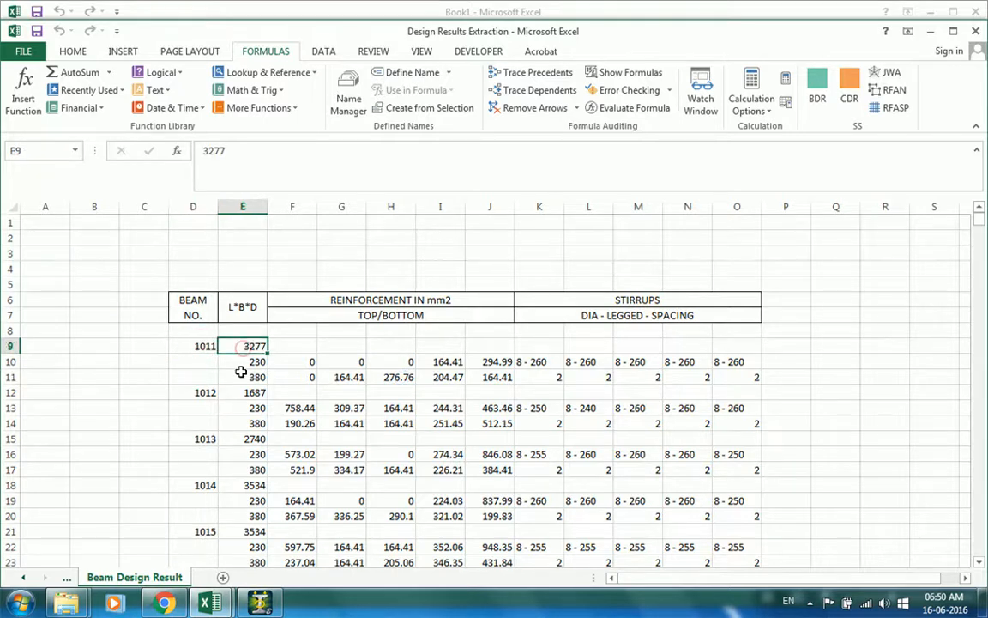
click(257, 377)
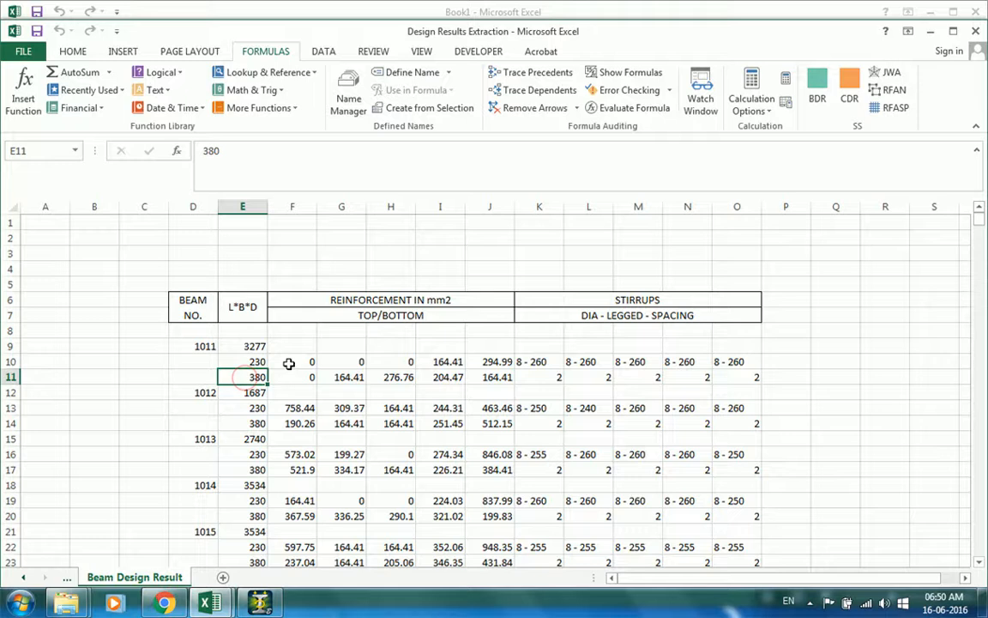
drag(290, 363, 481, 377)
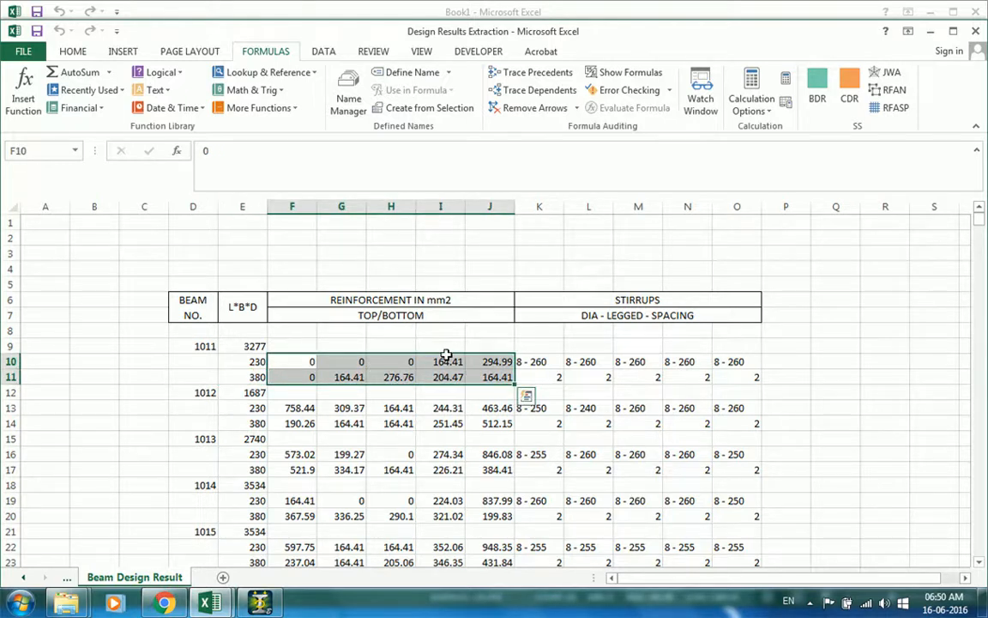
drag(296, 361, 478, 358)
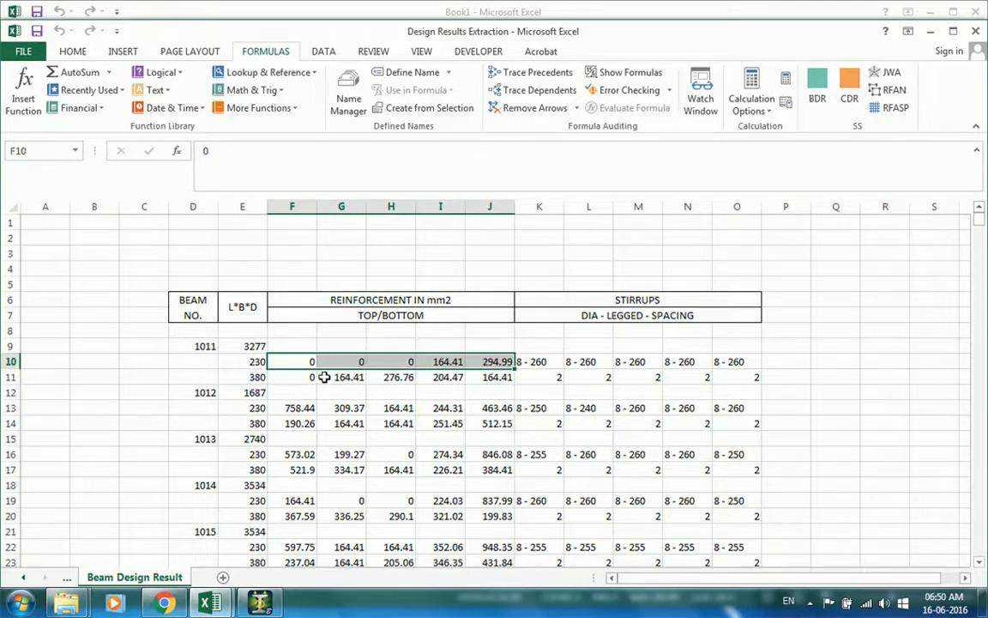
drag(296, 377, 724, 372)
scroll(350, 350, down, 3)
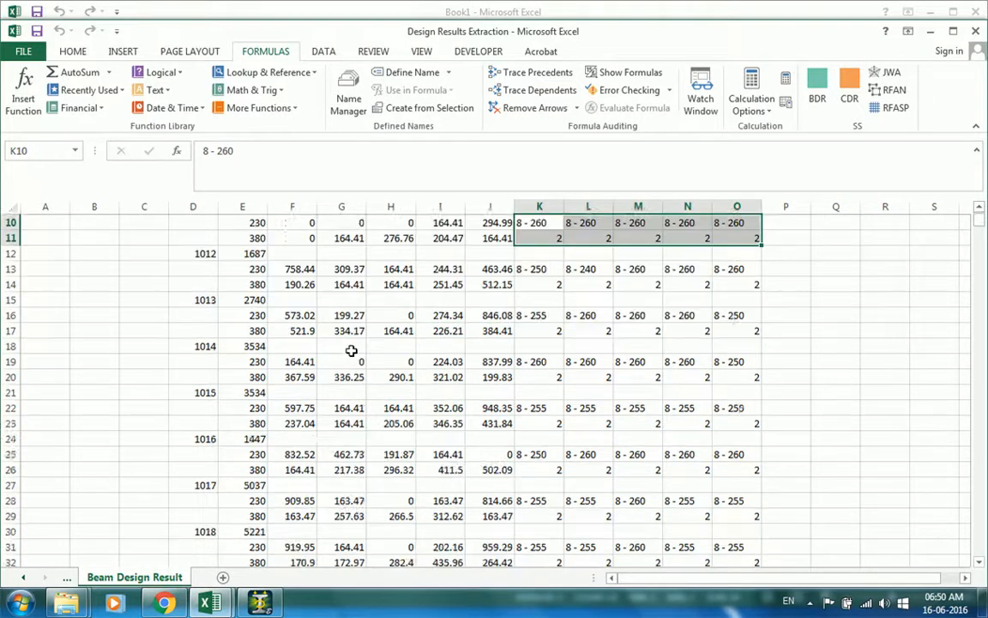
scroll(350, 350, down, 4)
scroll(351, 350, down, 6)
scroll(351, 350, down, 6)
scroll(351, 350, down, 2)
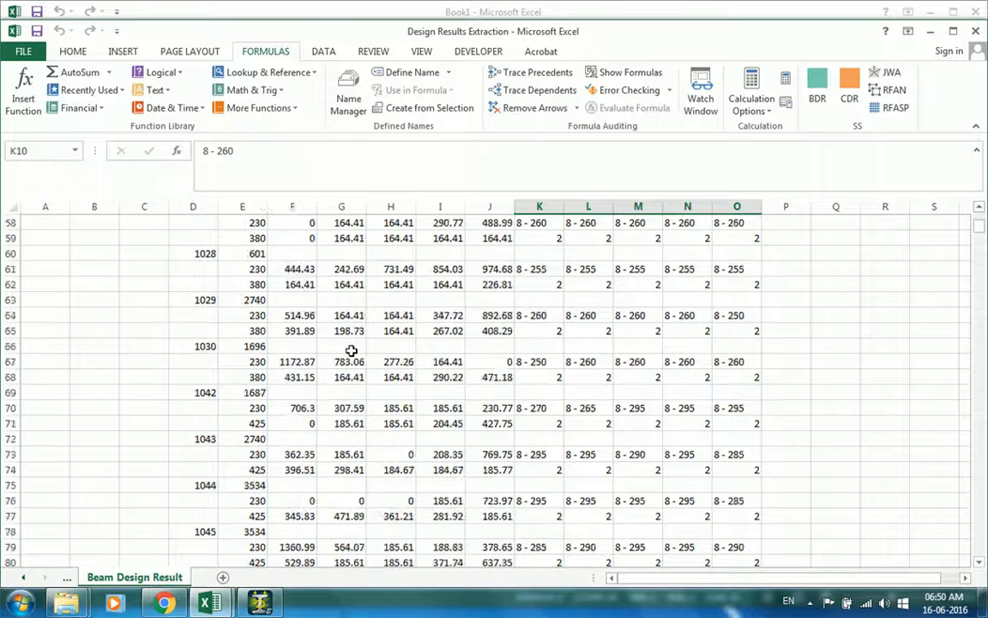
scroll(350, 350, up, 5)
scroll(351, 350, up, 4)
scroll(351, 350, up, 5)
scroll(351, 350, up, 3)
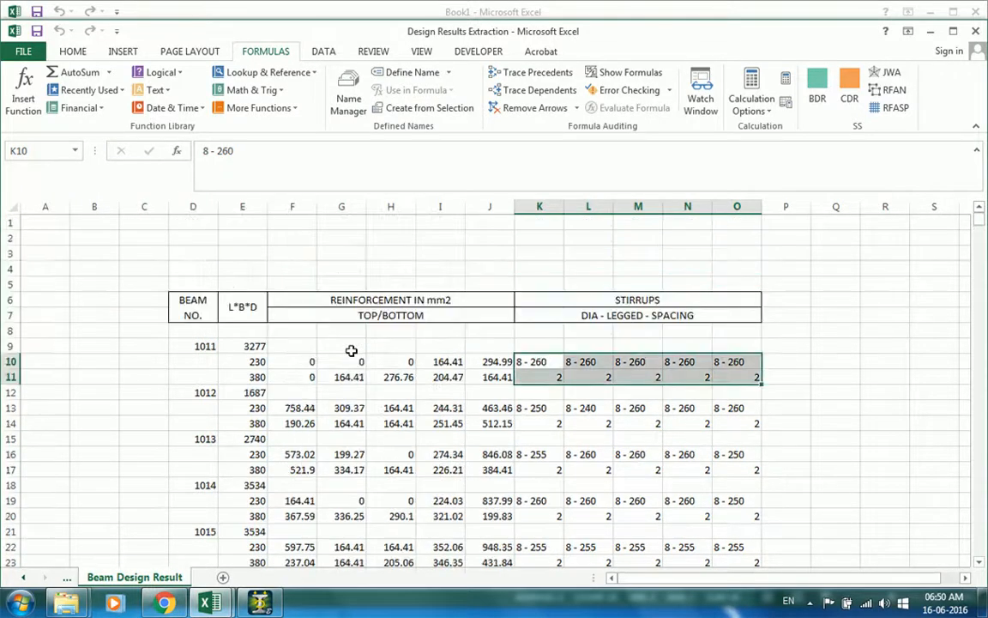